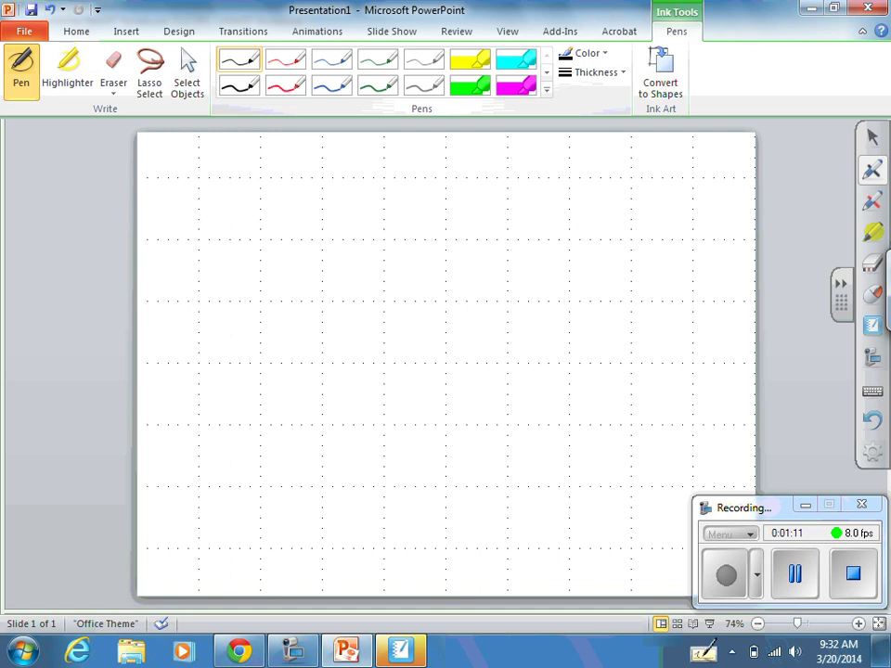
Step: Draw a circle labelled with the person's name at the slide's lower centre, connected upward to a square father and a circle mother
mouse_move(419, 536)
left_mouse_down()
mouse_move(438, 530)
mouse_move(475, 581)
mouse_move(442, 535)
left_mouse_up()
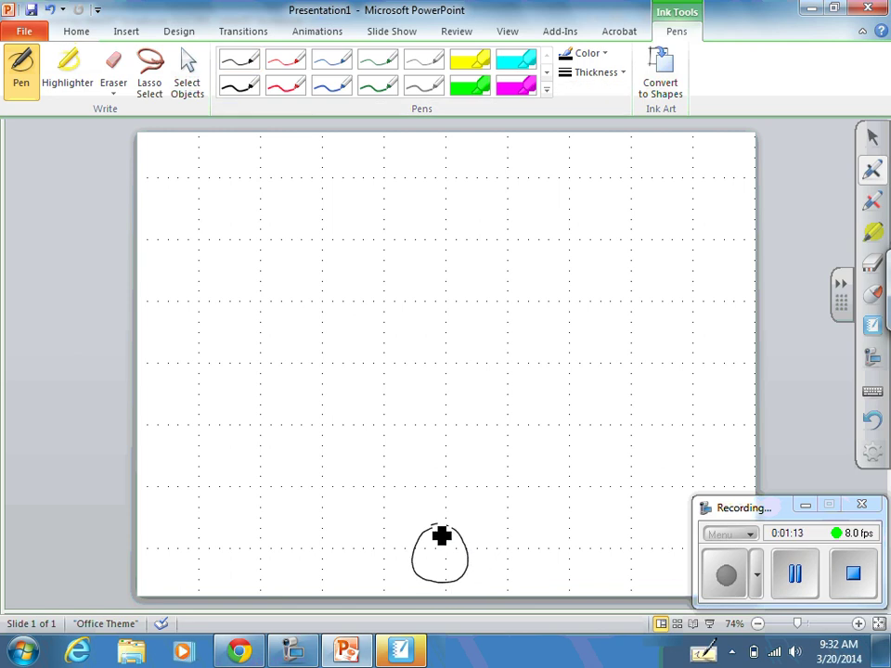
mouse_move(421, 566)
left_mouse_down()
mouse_move(440, 561)
mouse_move(446, 574)
mouse_move(448, 566)
mouse_move(459, 573)
left_mouse_up()
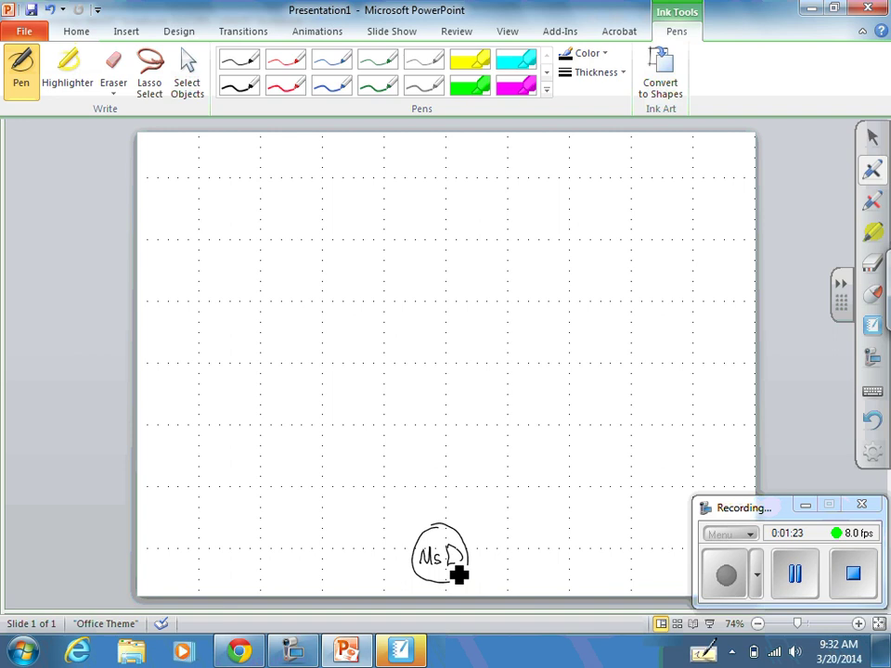
mouse_move(438, 525)
left_mouse_down()
mouse_move(438, 492)
mouse_move(392, 488)
mouse_move(468, 487)
mouse_move(497, 500)
mouse_move(501, 521)
mouse_move(507, 482)
left_mouse_up()
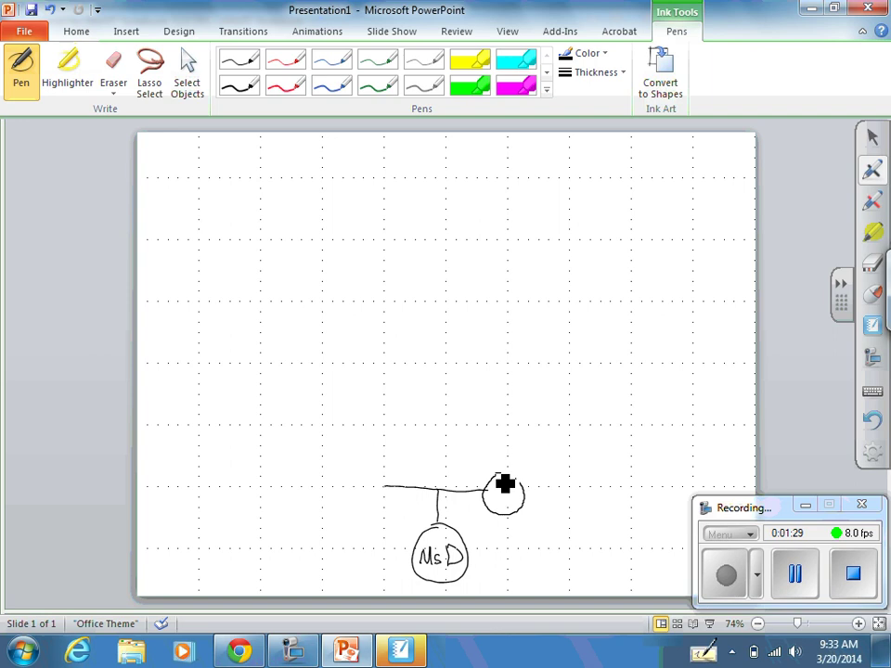
mouse_move(356, 487)
left_mouse_down()
mouse_move(356, 520)
mouse_move(400, 489)
mouse_move(360, 521)
left_mouse_up()
Step: Draw a sibling line extending from the mother's circle with three siblings: a square, a circle and a square
mouse_move(502, 474)
left_mouse_down()
mouse_move(502, 447)
mouse_move(677, 447)
mouse_move(699, 494)
left_mouse_up()
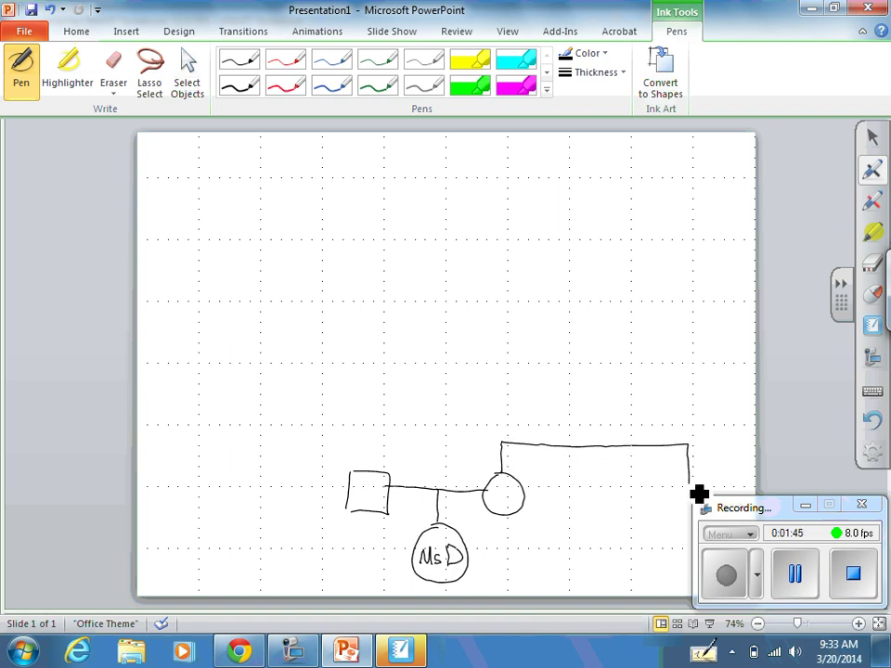
mouse_move(556, 447)
left_mouse_down()
mouse_move(541, 512)
mouse_move(571, 482)
mouse_move(543, 515)
left_mouse_up()
mouse_move(614, 447)
left_mouse_down()
mouse_move(622, 495)
mouse_move(666, 520)
mouse_move(705, 496)
mouse_move(666, 519)
left_mouse_up()
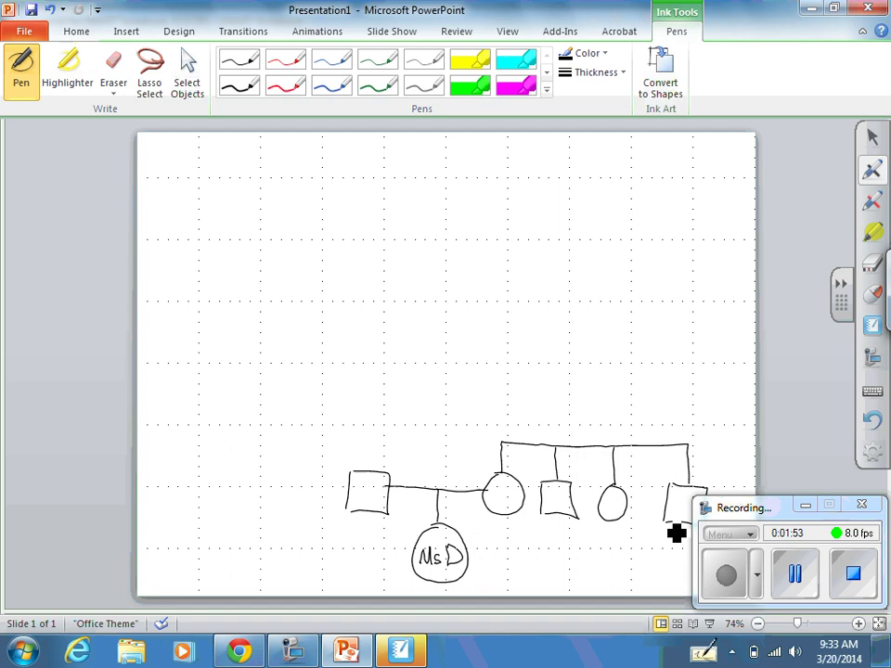
Step: Draw the father's sibling line with a circle, a square and another circle, and cross out the outermost circle
mouse_move(370, 470)
left_mouse_down()
mouse_move(369, 442)
mouse_move(202, 435)
mouse_move(197, 473)
left_mouse_up()
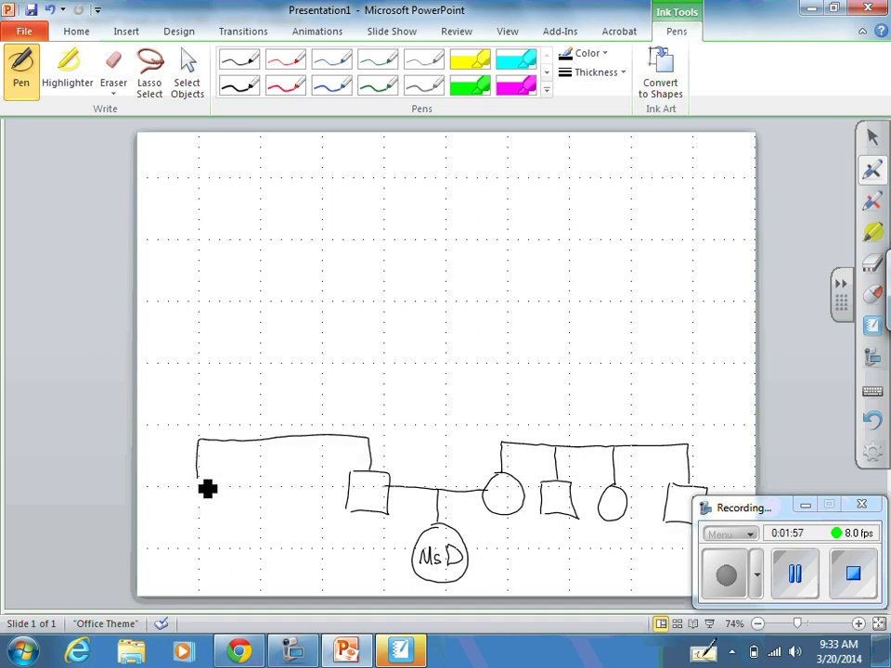
left_click_drag(254, 445, 254, 478)
mouse_move(310, 440)
left_mouse_down()
mouse_move(322, 517)
mouse_move(323, 485)
left_mouse_up()
mouse_move(243, 476)
left_mouse_down()
mouse_move(243, 508)
mouse_move(275, 506)
mouse_move(243, 509)
left_mouse_up()
mouse_move(198, 477)
left_mouse_down()
mouse_move(197, 512)
mouse_move(212, 485)
mouse_move(179, 512)
left_mouse_up()
left_click_drag(164, 462, 220, 512)
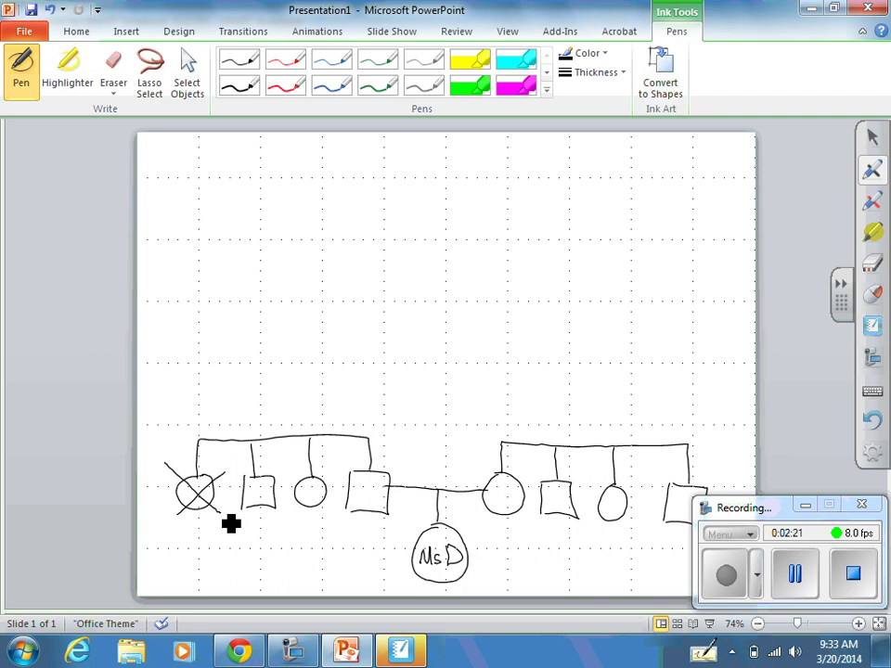
Step: Draw a grandparent couple, a square joined to a circle, above the mother's sibling line and another above the father's
left_click_drag(590, 442, 592, 411)
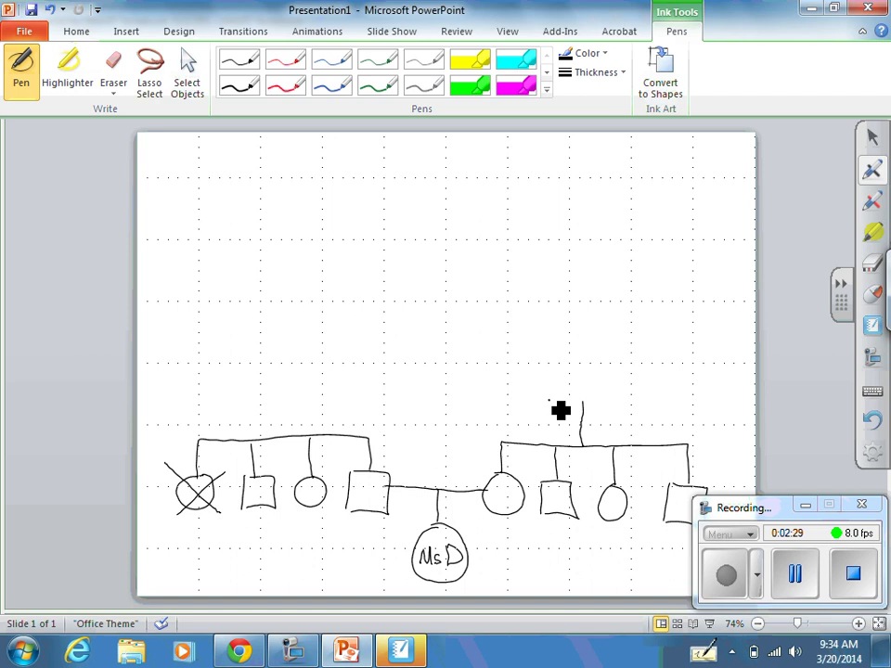
mouse_move(559, 411)
left_mouse_down()
mouse_move(627, 411)
mouse_move(641, 426)
mouse_move(635, 398)
left_mouse_up()
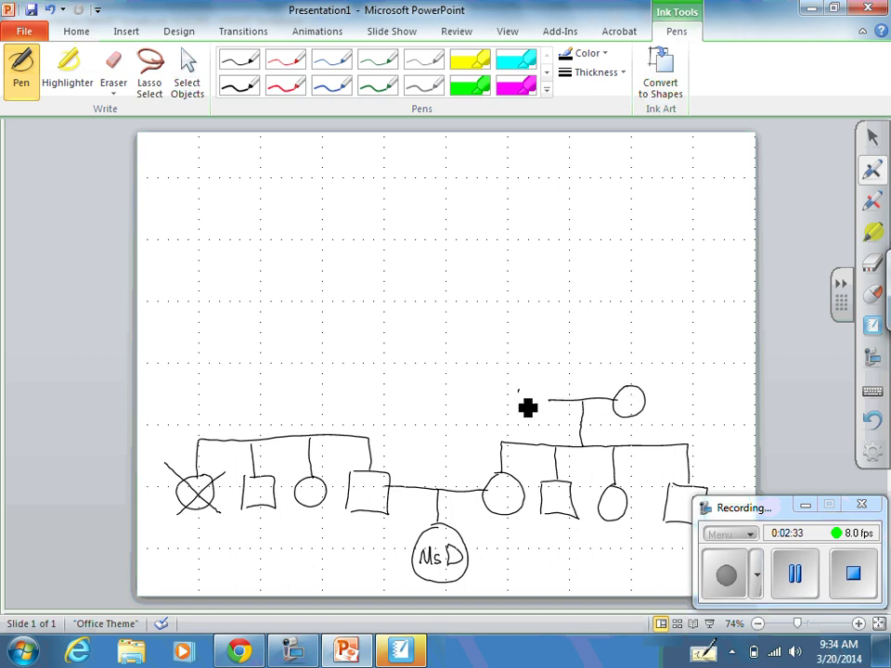
mouse_move(527, 407)
left_mouse_down()
mouse_move(560, 395)
mouse_move(527, 430)
left_mouse_up()
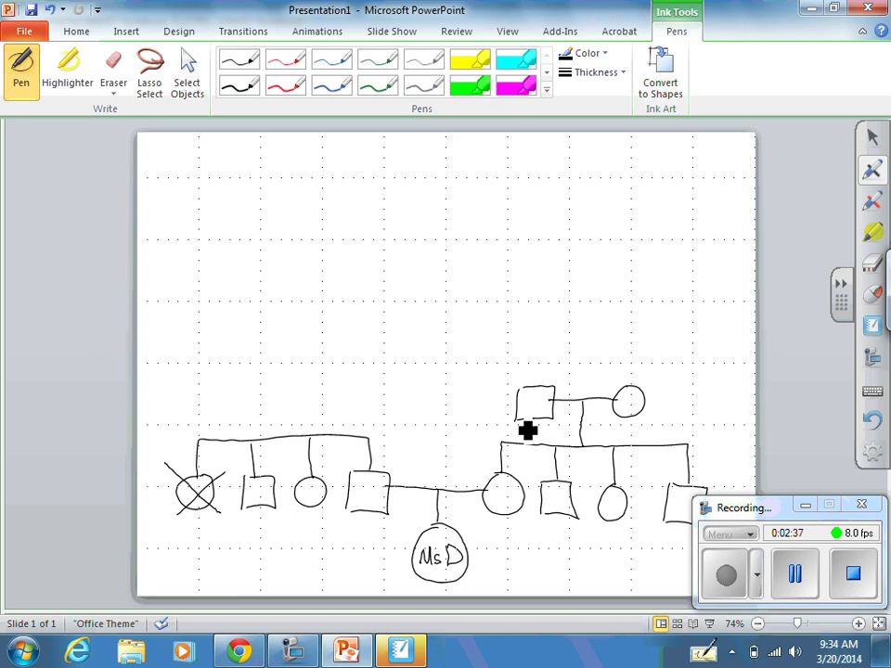
mouse_move(277, 437)
left_mouse_down()
mouse_move(277, 397)
mouse_move(290, 386)
mouse_move(350, 392)
mouse_move(334, 381)
left_mouse_up()
mouse_move(215, 384)
left_mouse_down()
mouse_move(214, 414)
mouse_move(245, 414)
mouse_move(216, 384)
left_mouse_up()
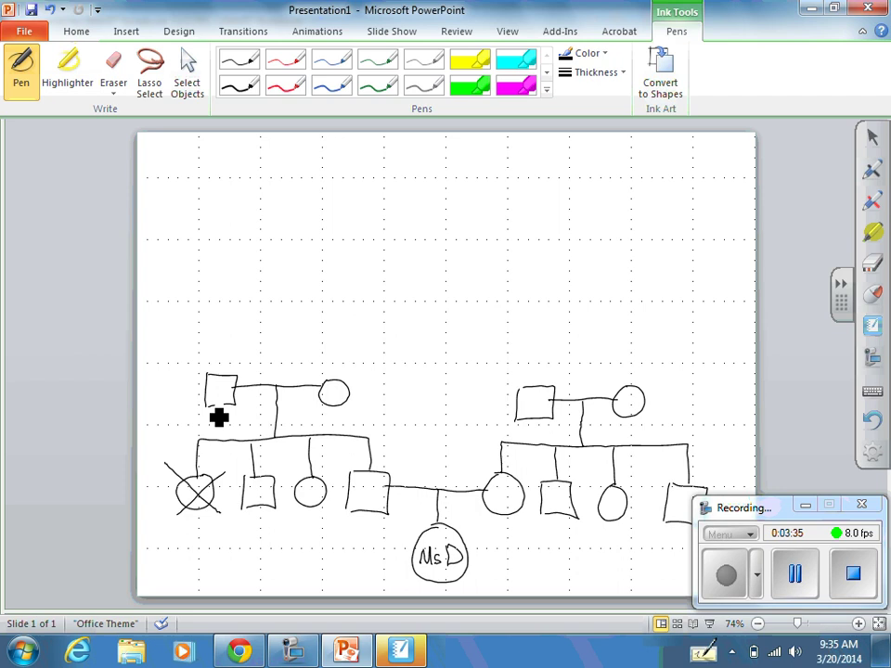
Step: Shade the maternal grandfather, the mother's sister and her outermost brother with a thick blue pen
left_click(332, 85)
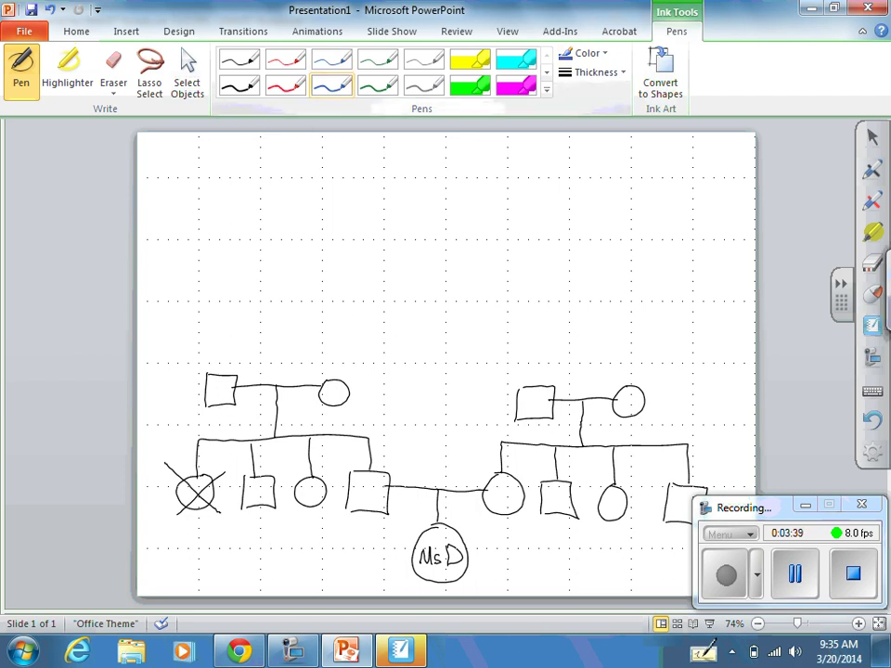
mouse_move(520, 394)
left_mouse_down()
mouse_move(531, 421)
mouse_move(553, 421)
left_mouse_up()
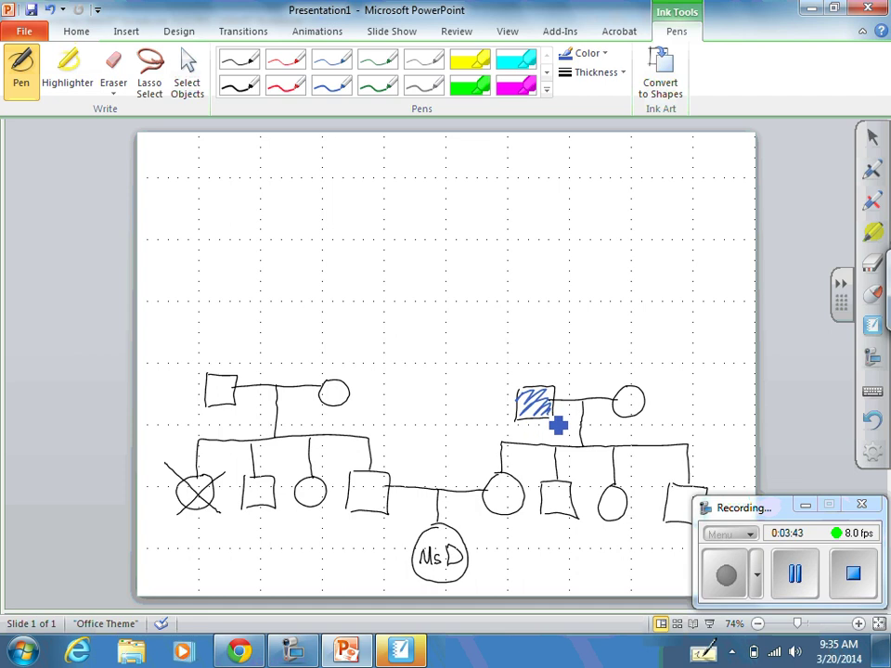
left_click_drag(613, 513, 630, 527)
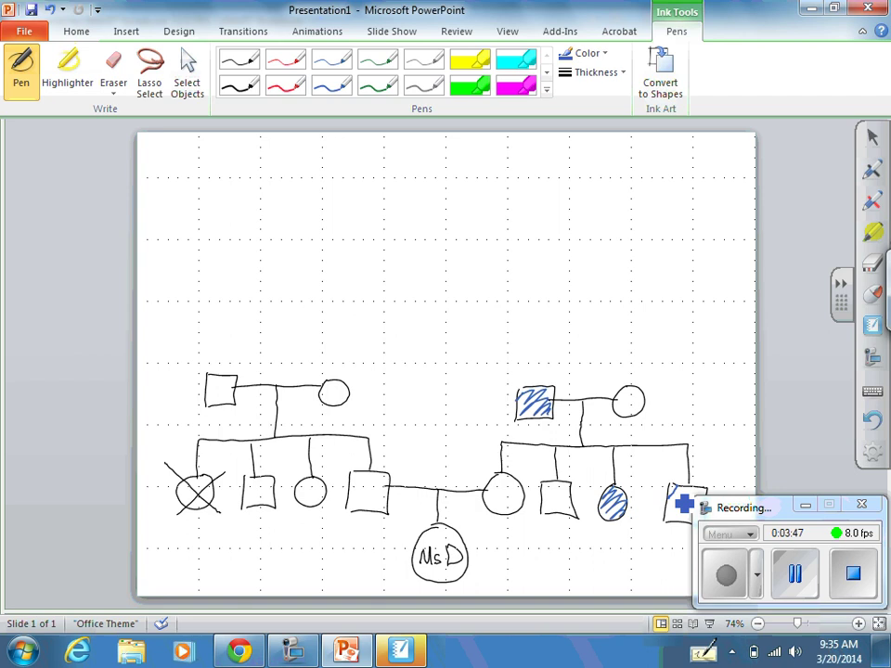
mouse_move(684, 504)
left_mouse_down()
mouse_move(682, 525)
mouse_move(700, 517)
left_mouse_up()
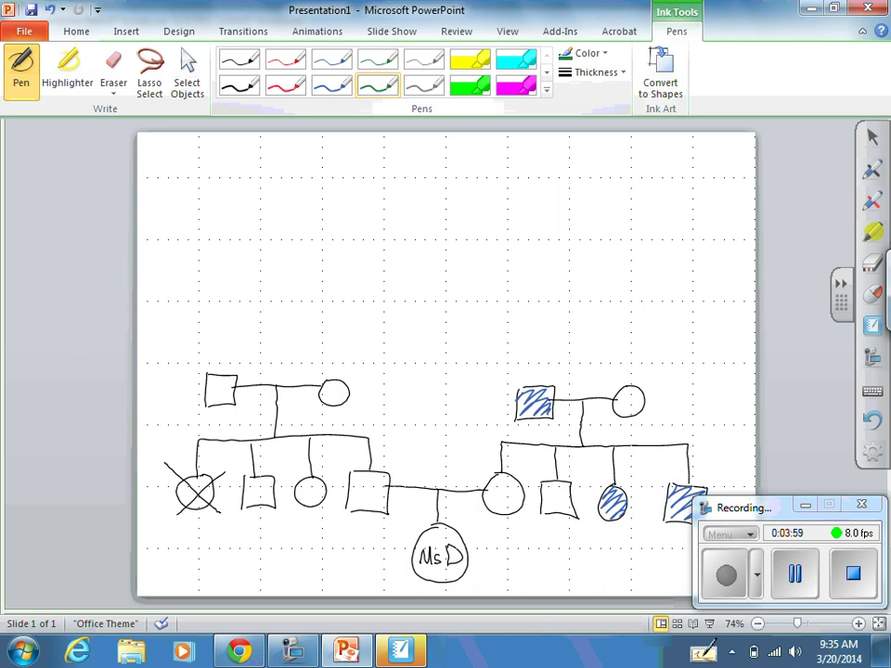
Step: Shade both grandmothers, the mother and the labelled bottom circle with a thick green pen
left_click(378, 85)
mouse_move(617, 394)
left_mouse_down()
mouse_move(637, 405)
mouse_move(644, 425)
left_mouse_up()
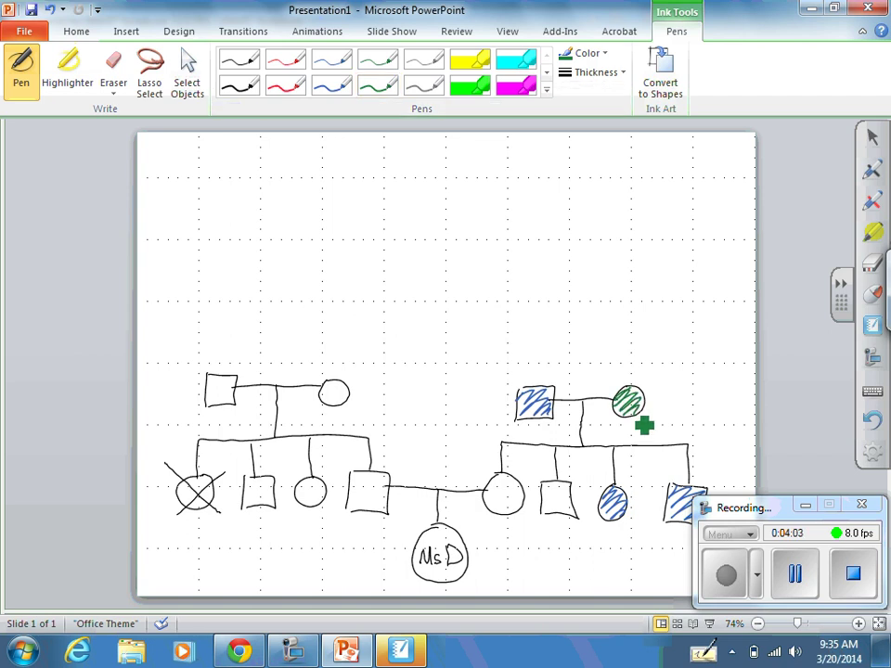
left_click_drag(324, 385, 345, 402)
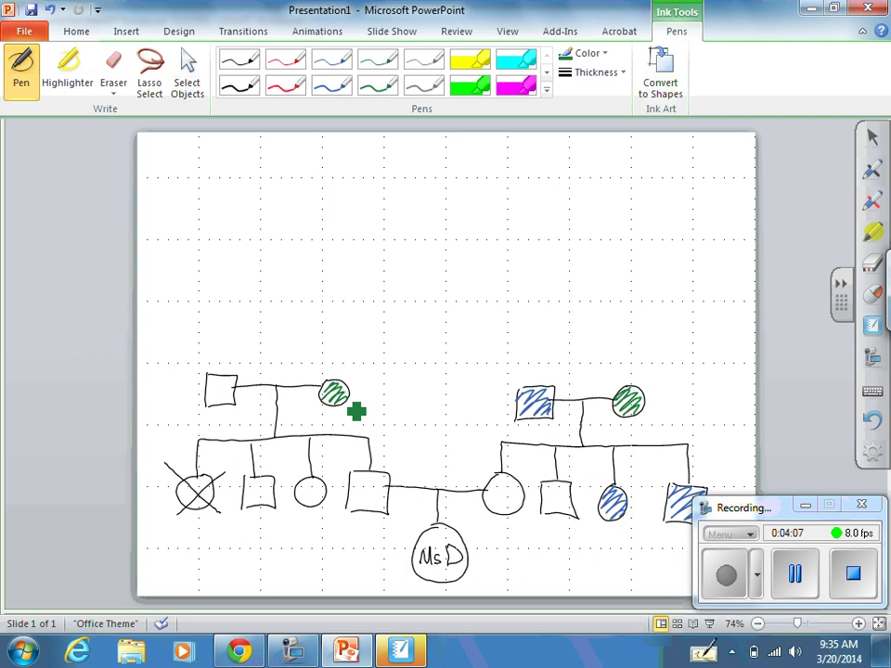
left_click_drag(513, 486, 521, 502)
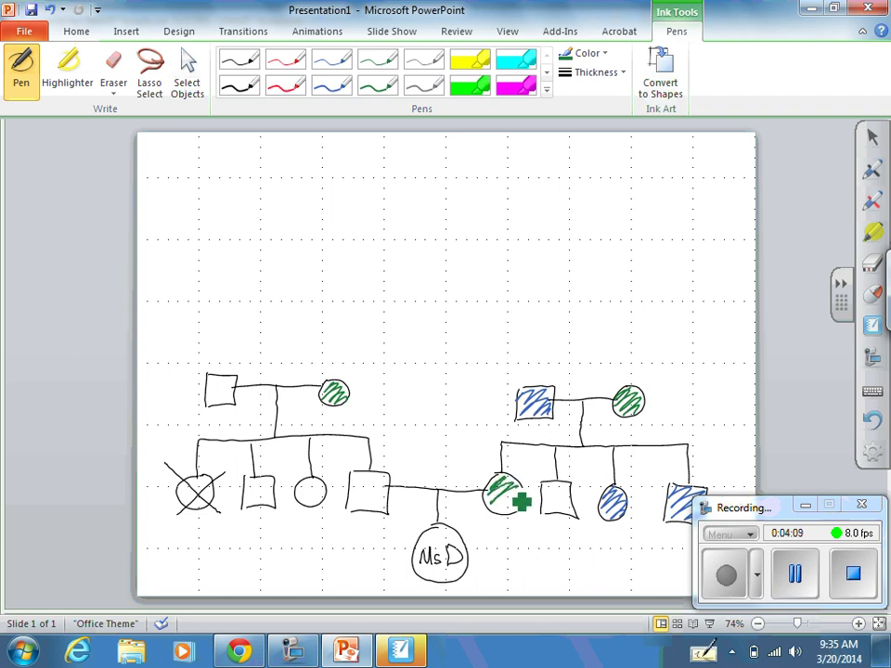
mouse_move(444, 533)
left_mouse_down()
mouse_move(474, 560)
mouse_move(461, 574)
mouse_move(426, 565)
mouse_move(451, 533)
mouse_move(445, 548)
left_mouse_up()
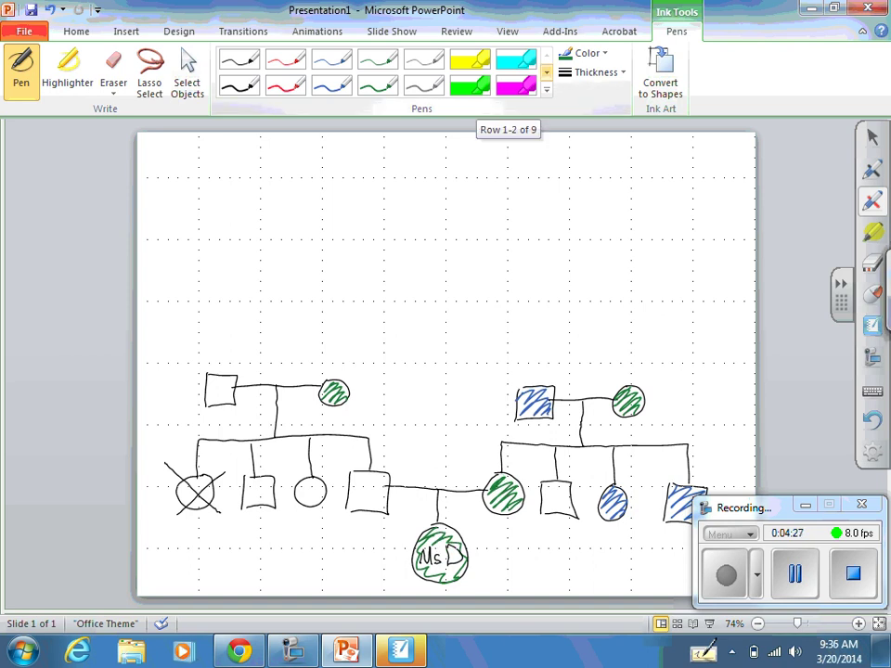
Step: Shade the paternal grandfather, his three uncrossed children and the mother's unshaded brother in a dark brownish-grey ink
left_click(587, 53)
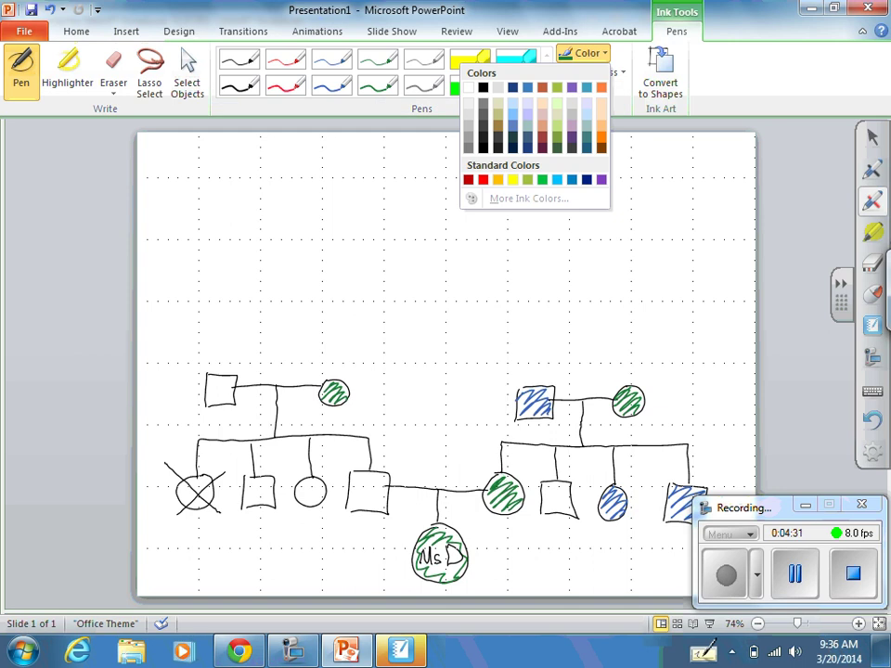
left_click(509, 143)
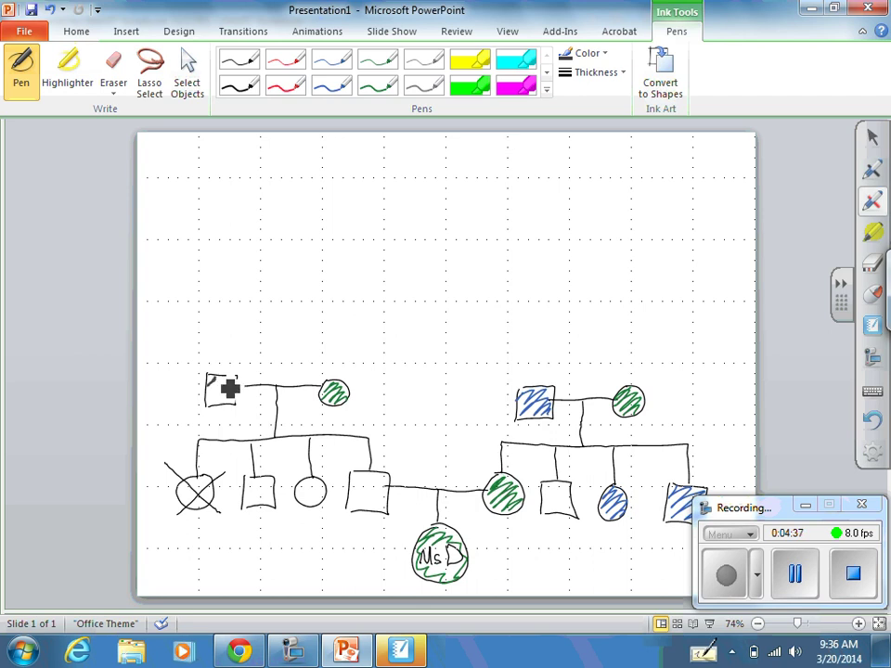
left_click_drag(232, 392, 239, 412)
mouse_move(246, 481)
left_mouse_down()
mouse_move(280, 509)
mouse_move(308, 493)
mouse_move(331, 504)
mouse_move(378, 501)
mouse_move(393, 518)
left_mouse_up()
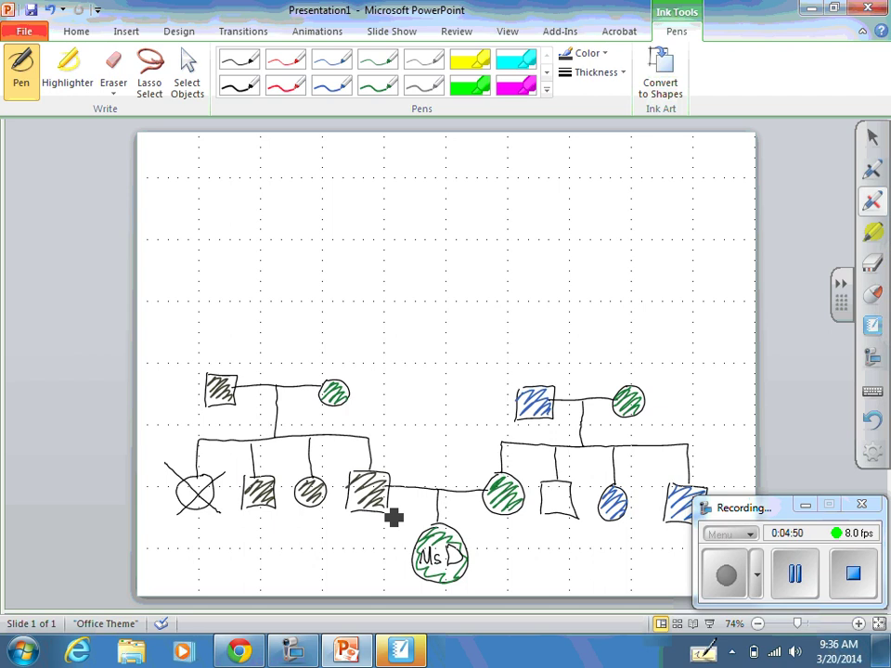
mouse_move(563, 496)
left_mouse_down()
mouse_move(563, 520)
mouse_move(582, 520)
left_mouse_up()
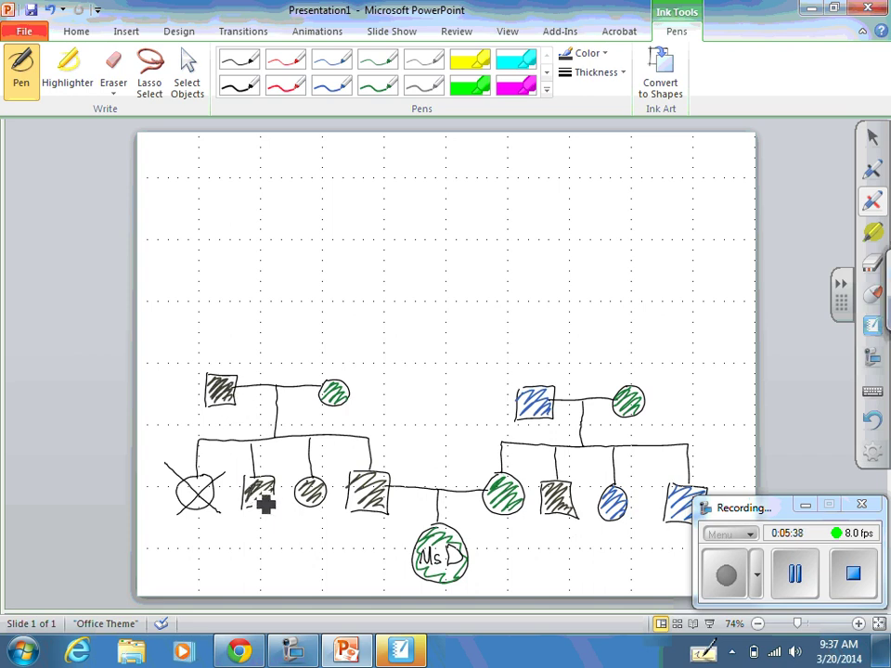
Step: Darken the brownish-grey shading of the father's sister and the father with a second layer of strokes, and stop drawing
left_click_drag(299, 481, 319, 497)
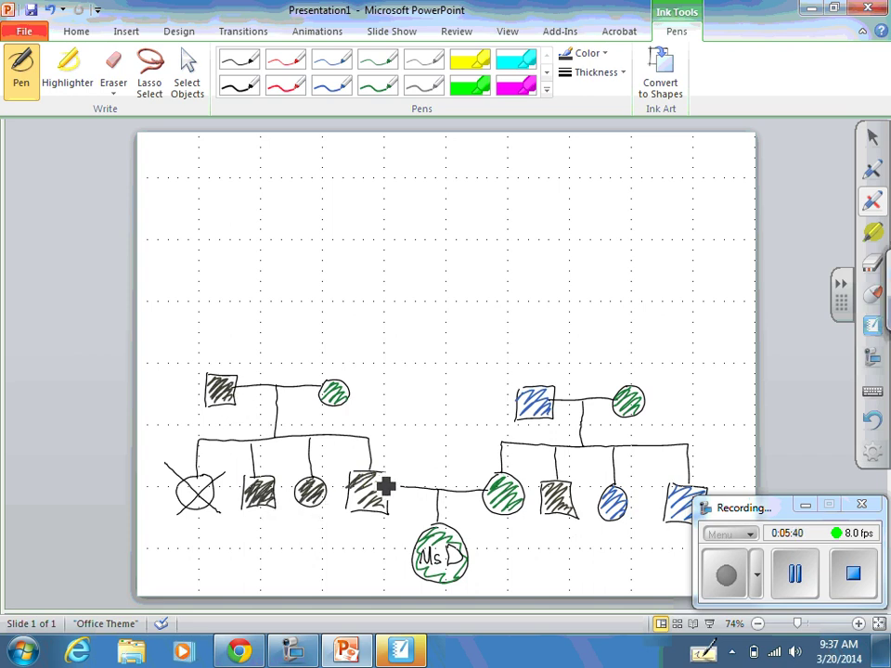
left_click_drag(373, 500, 368, 518)
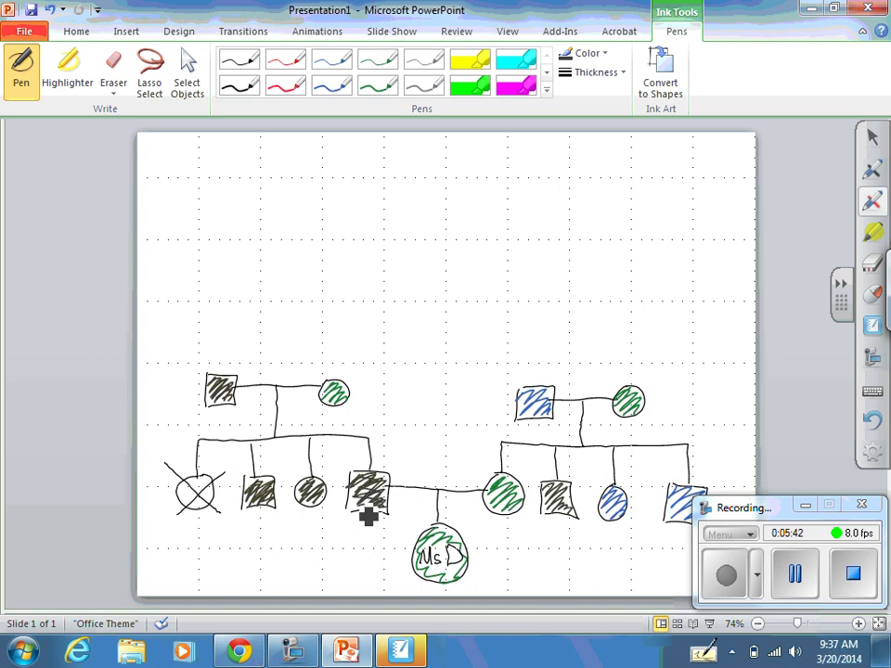
key("Escape")
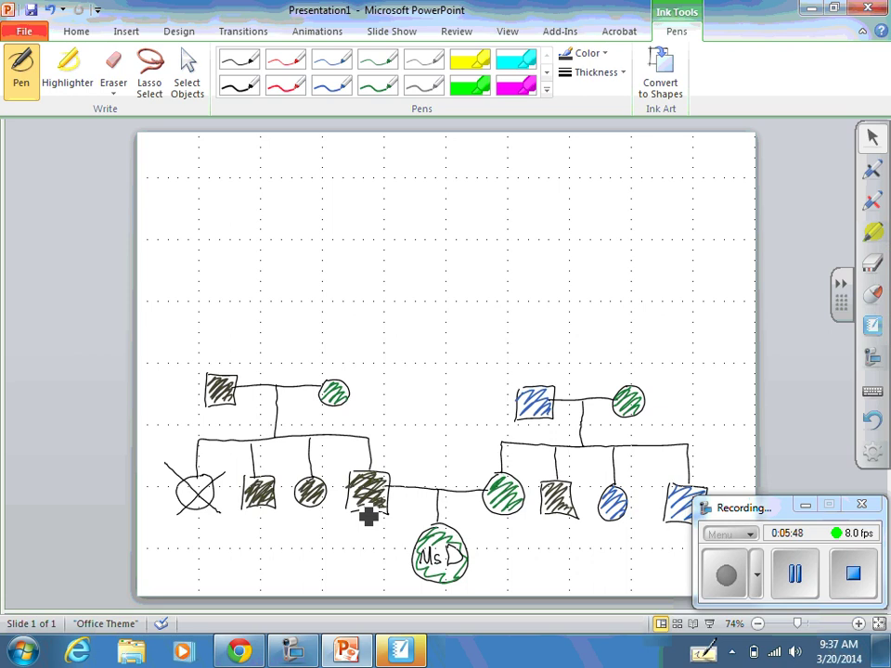